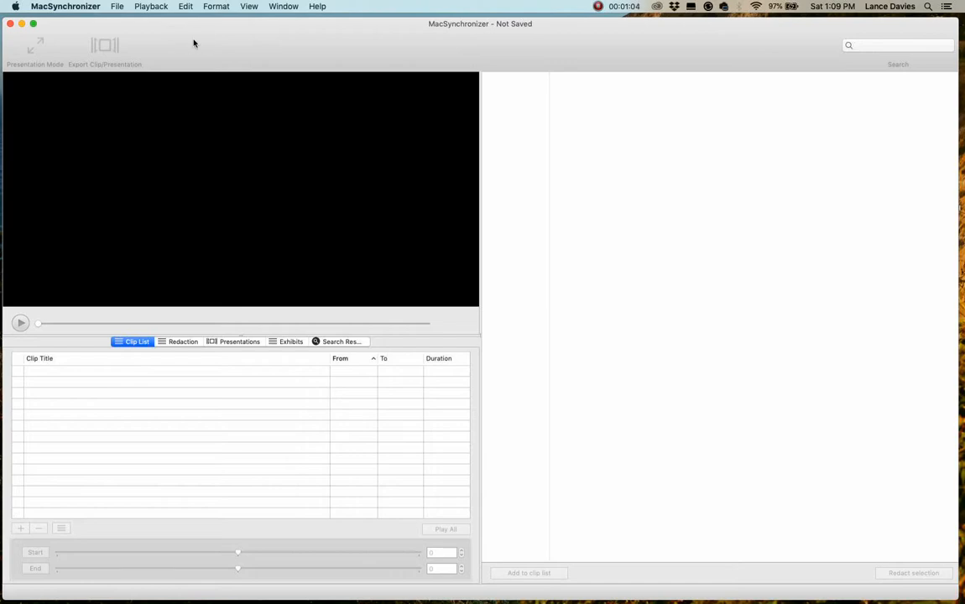
left_click(117, 7)
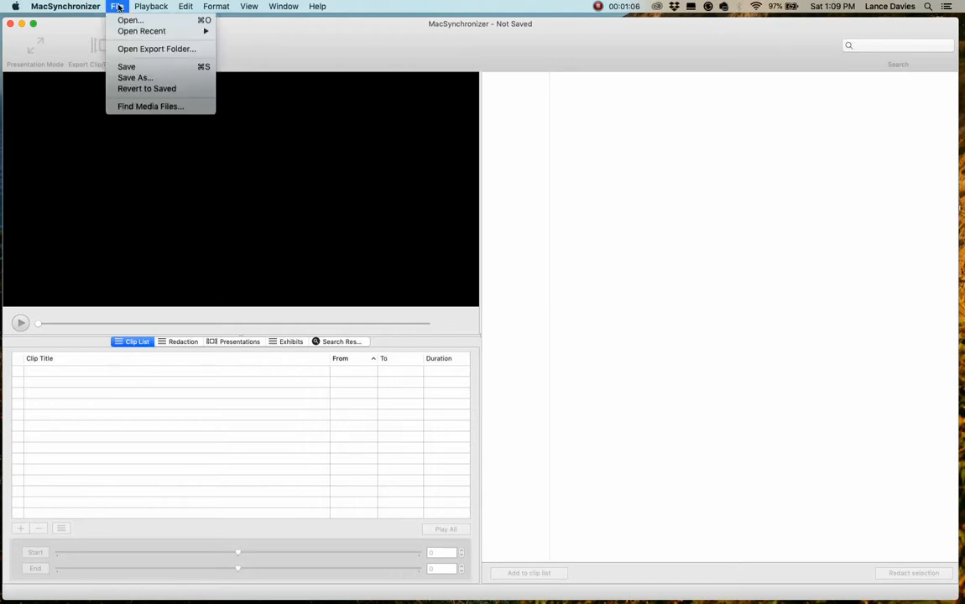
mouse_move(128, 32)
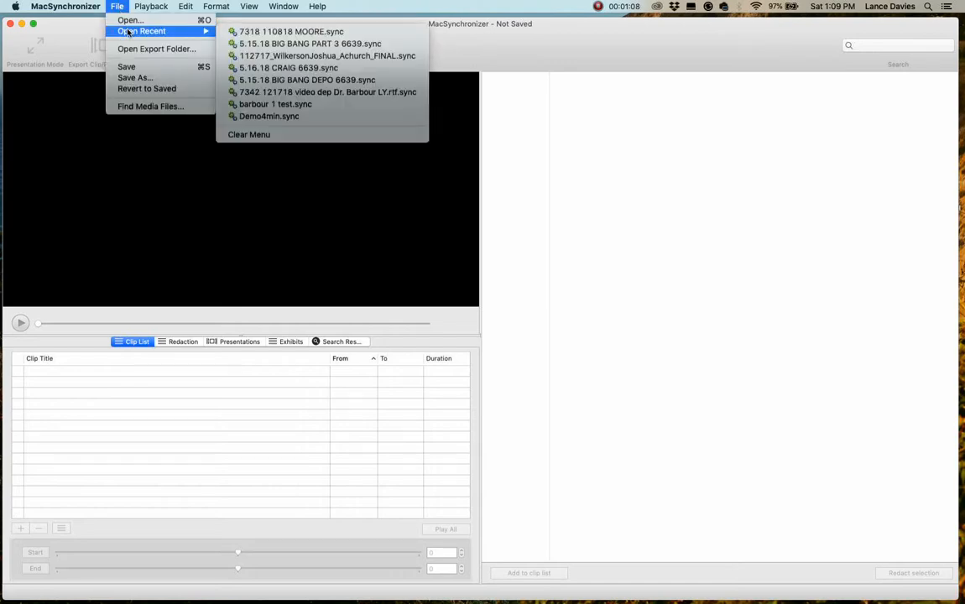
left_click(271, 34)
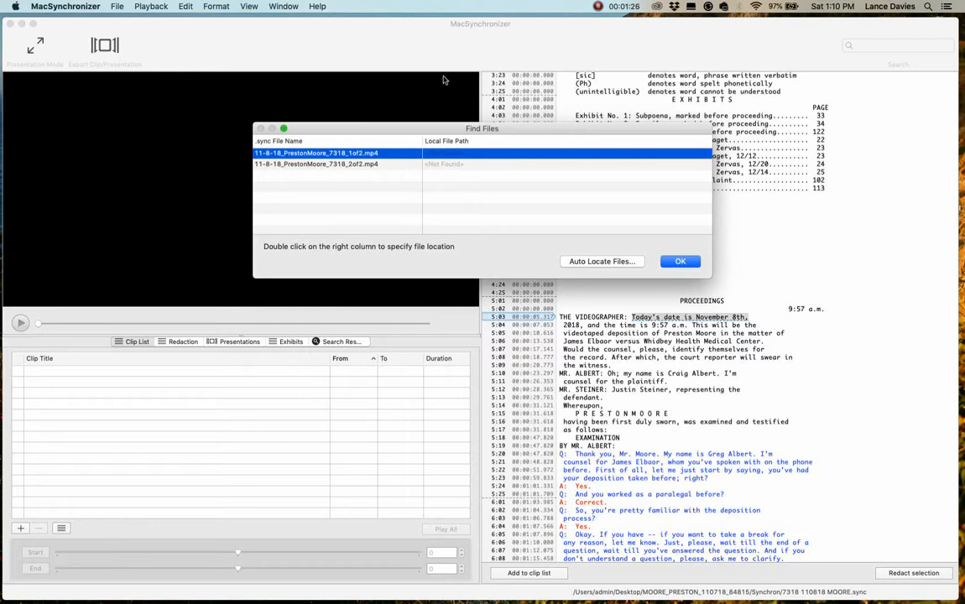
left_click(609, 262)
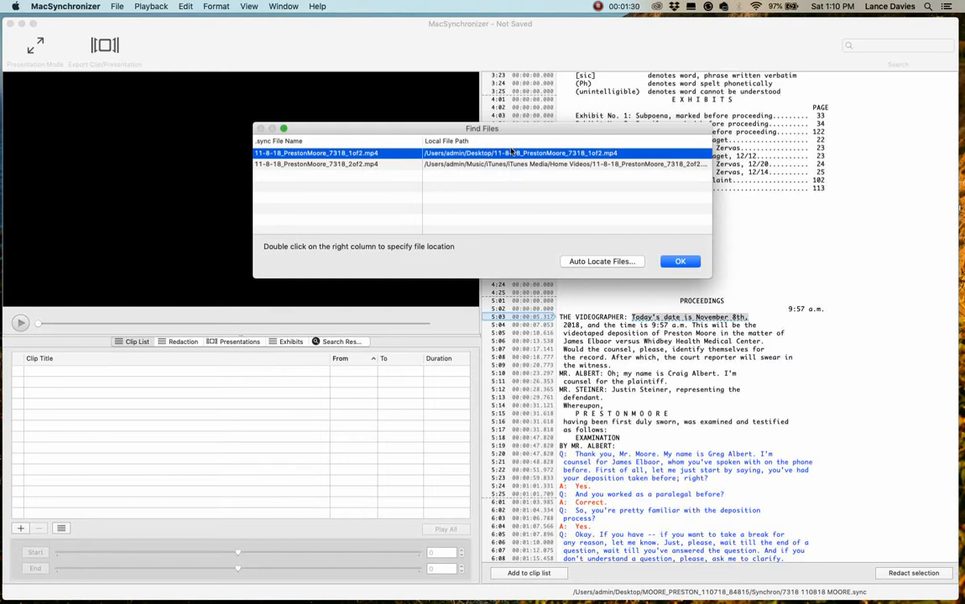
left_click(683, 262)
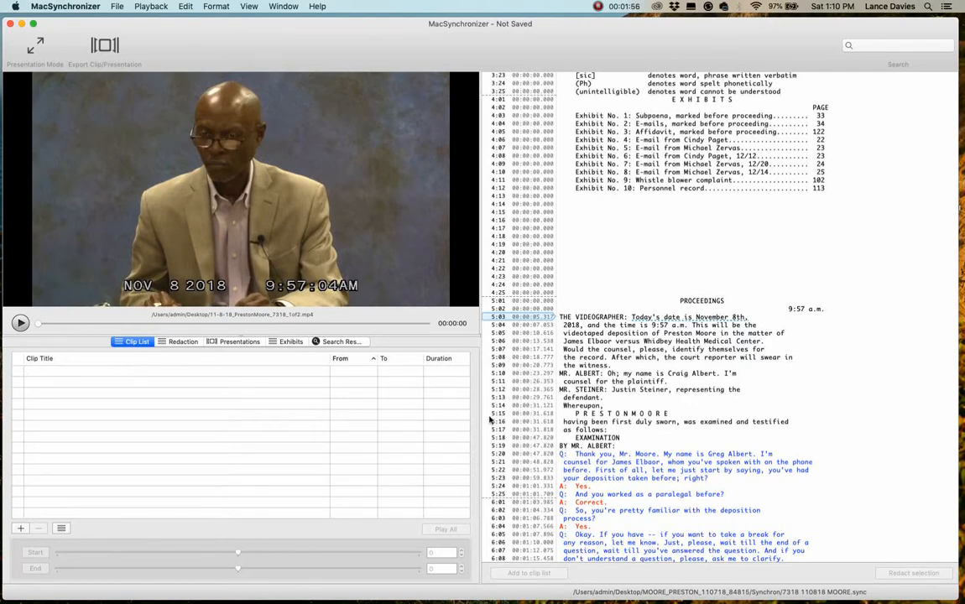
Add transcript lines 8:16 through 9:19 to the clip list as a clip
scroll(579, 395, "down", 10)
scroll(607, 417, "down", 10)
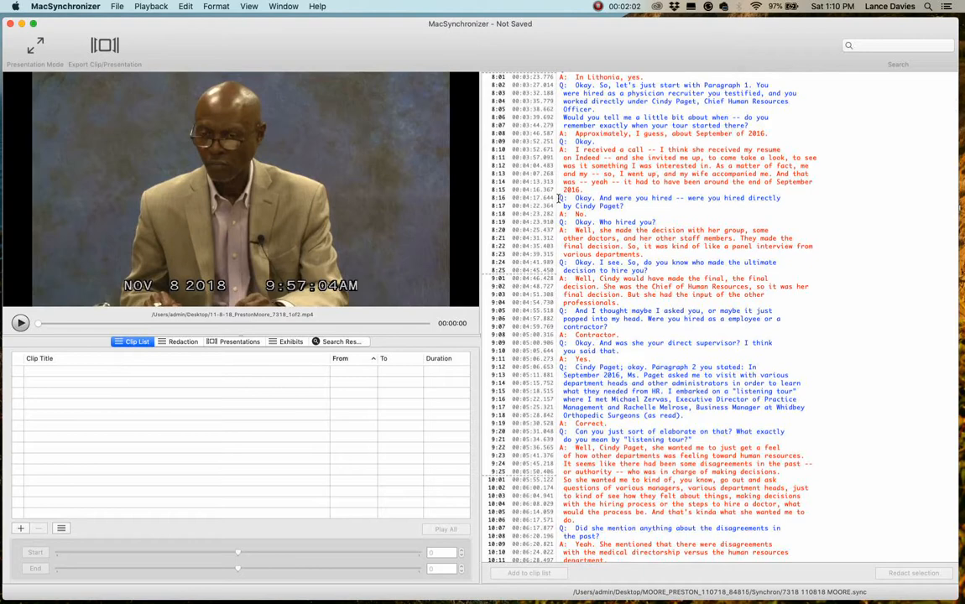
left_click_drag(559, 198, 763, 422)
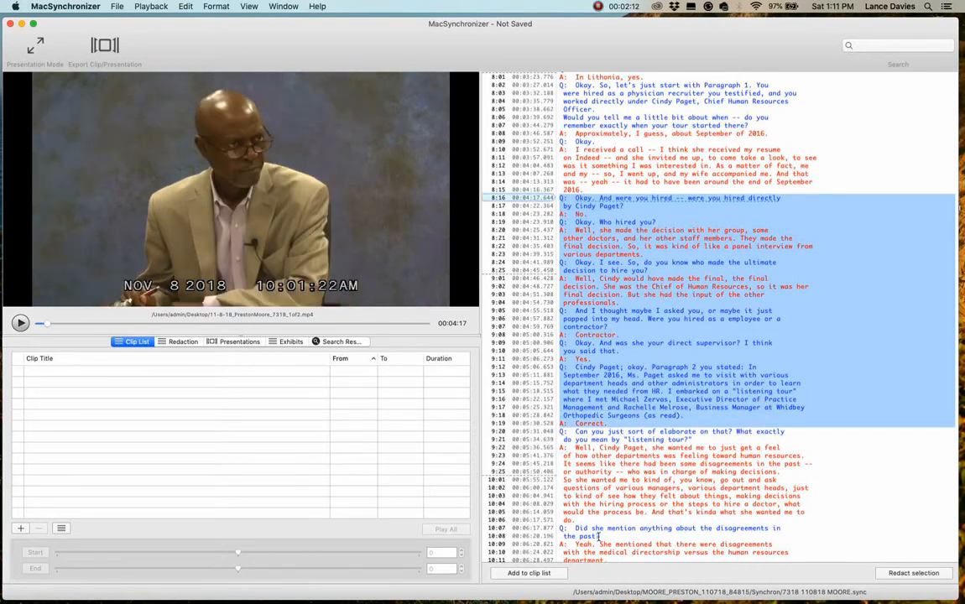
left_click(530, 573)
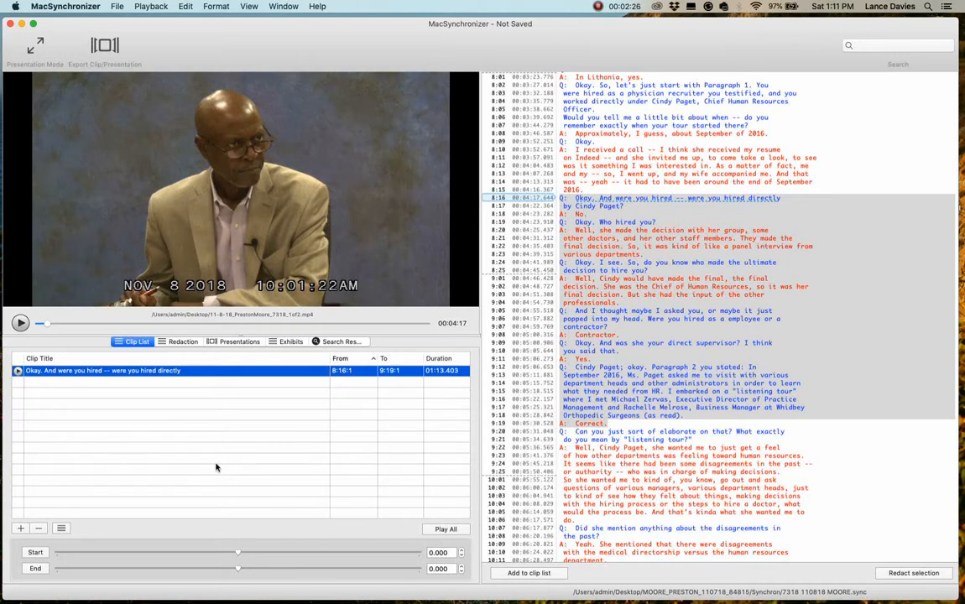
Rename the clip in the clip list as Clip_1
left_click(138, 371)
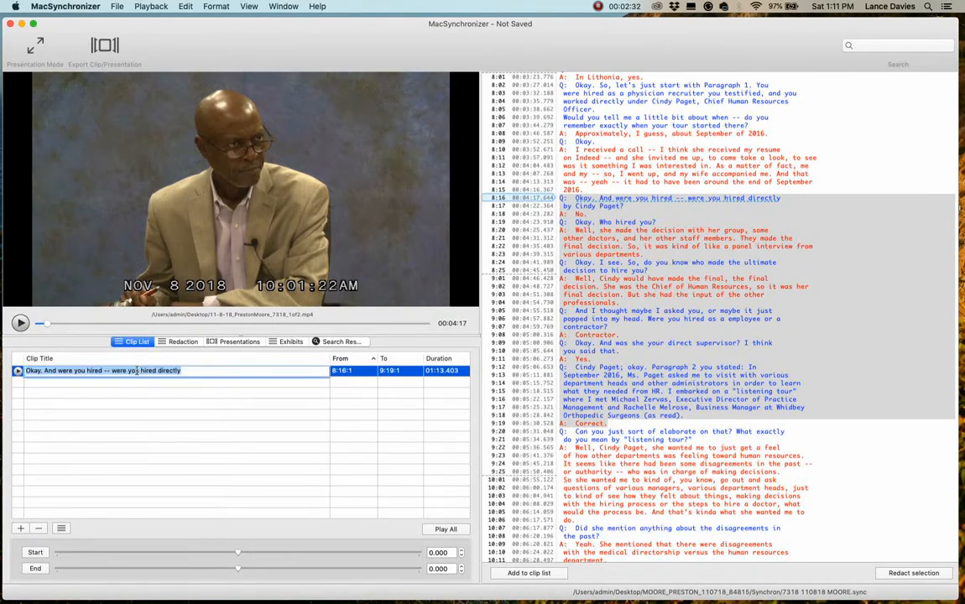
type("Clip")
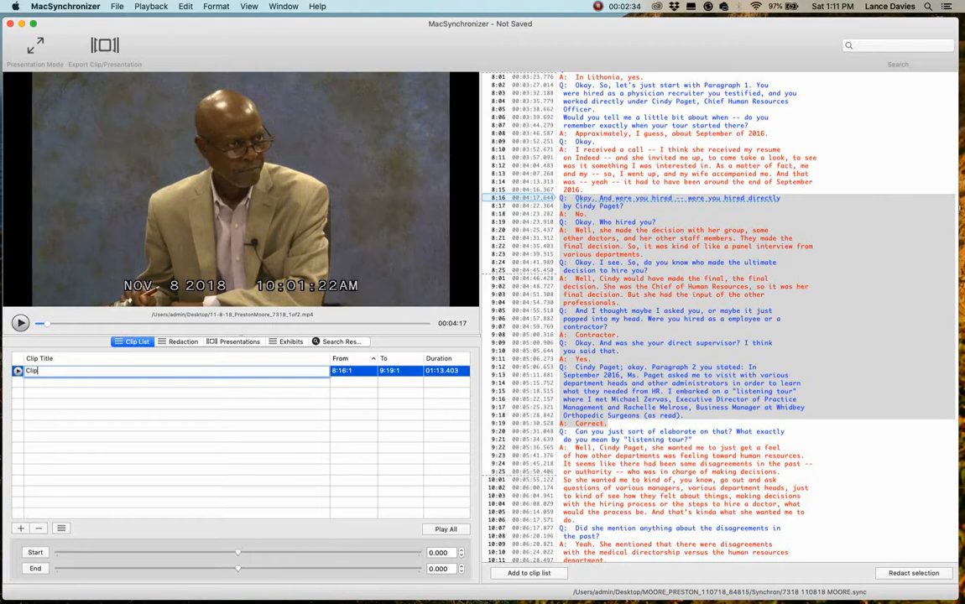
type("_1")
key("Return")
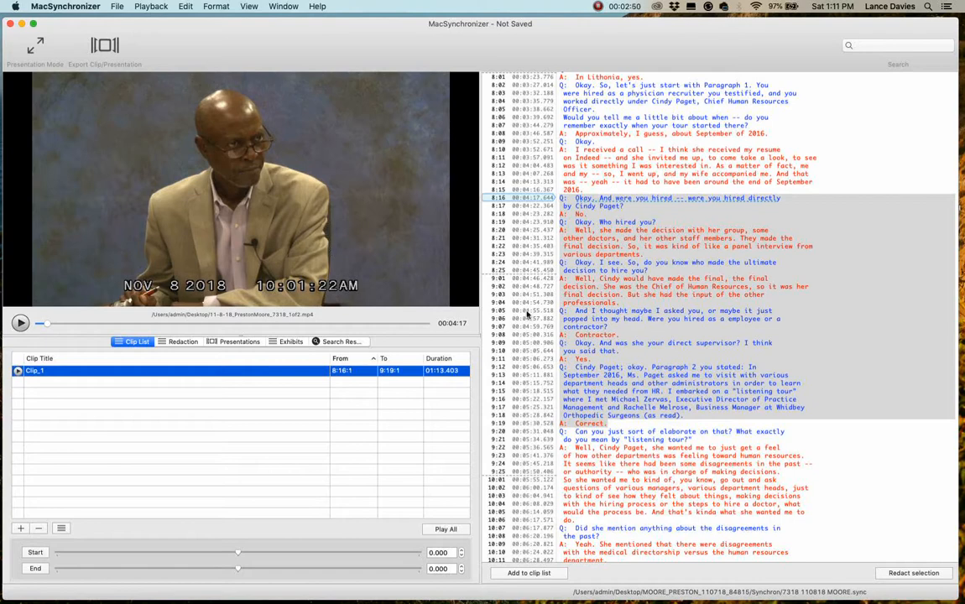
Redact transcript lines 9:20 through 10:06, from the "listening tour" question to the end of its answer
left_click(871, 476)
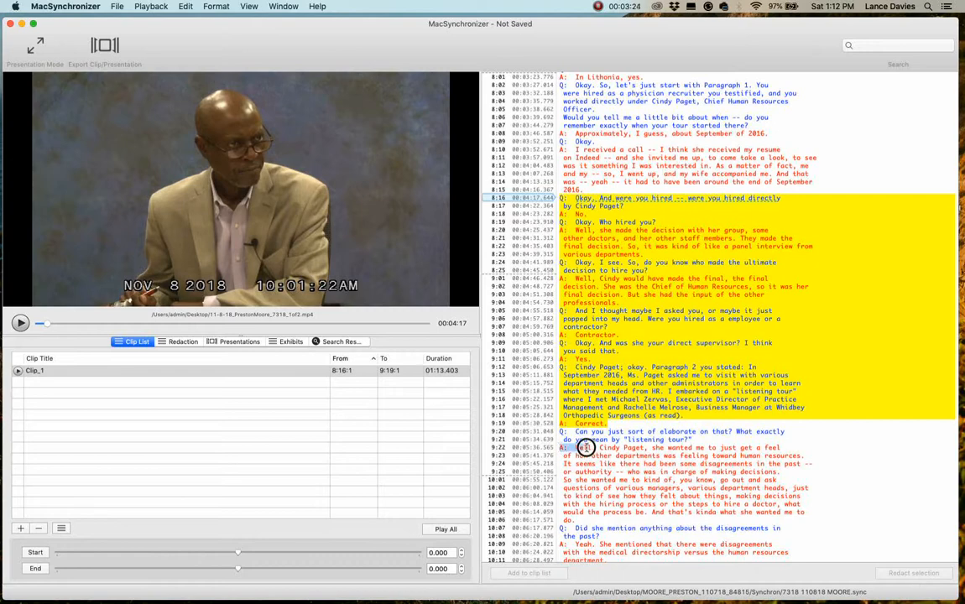
left_click_drag(561, 448, 621, 448)
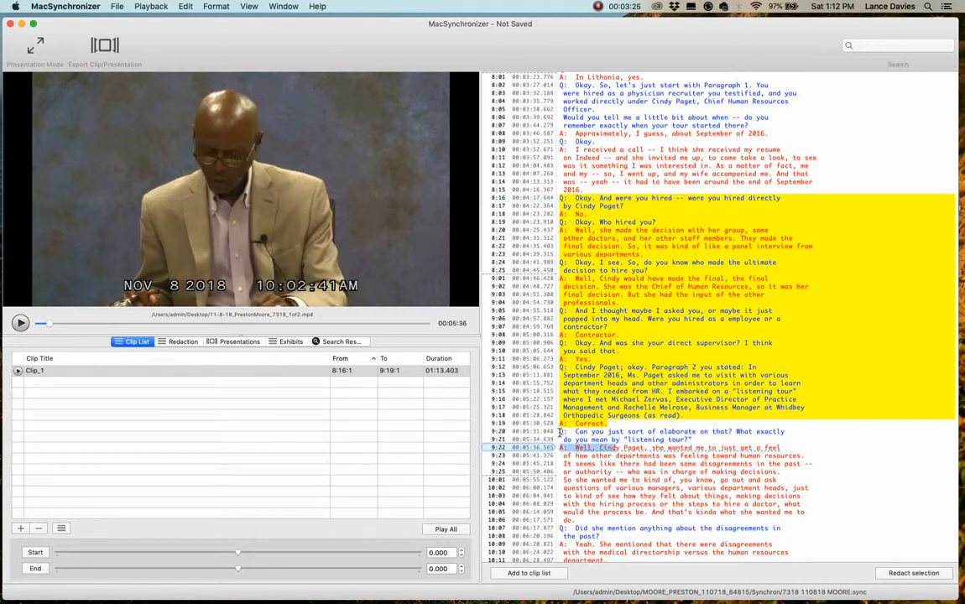
left_click_drag(561, 431, 831, 530)
mouse_move(832, 536)
left_mouse_down()
mouse_move(892, 522)
mouse_move(832, 518)
left_mouse_up()
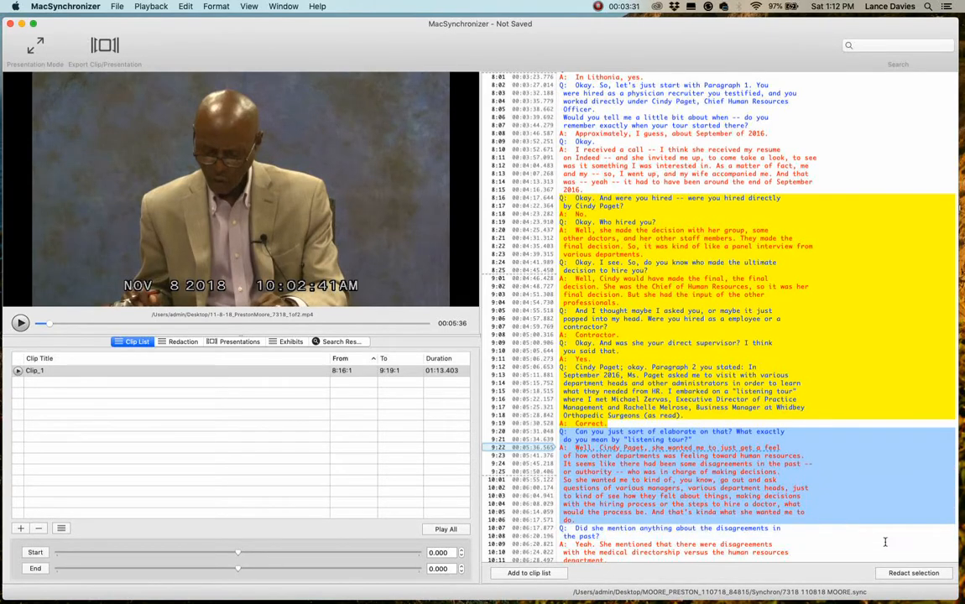
left_click(914, 574)
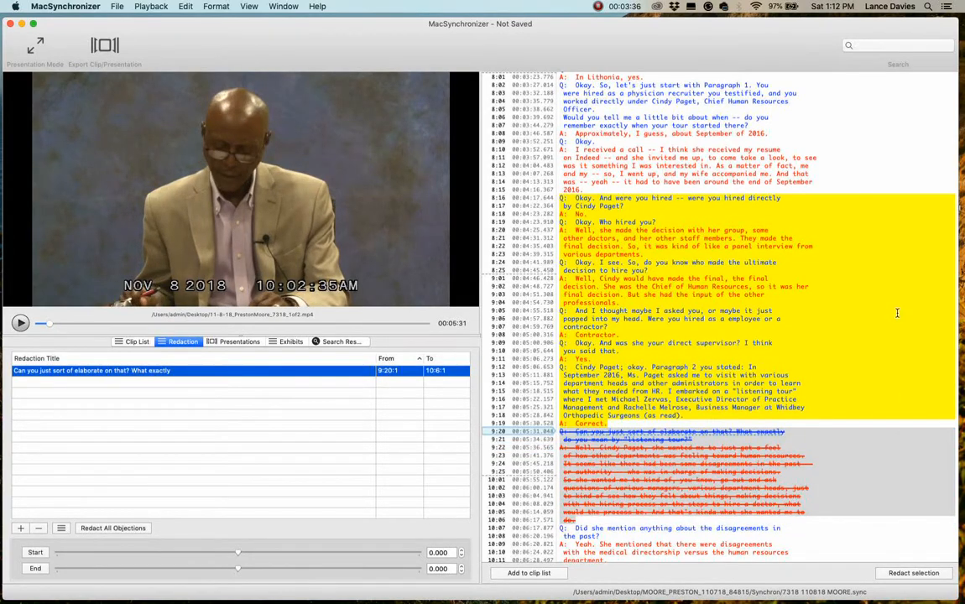
Add transcript lines 8:09 through 10:13, spanning the redacted passage, to the clip list as a second clip
scroll(884, 159, "down", 3)
scroll(883, 161, "down", 5)
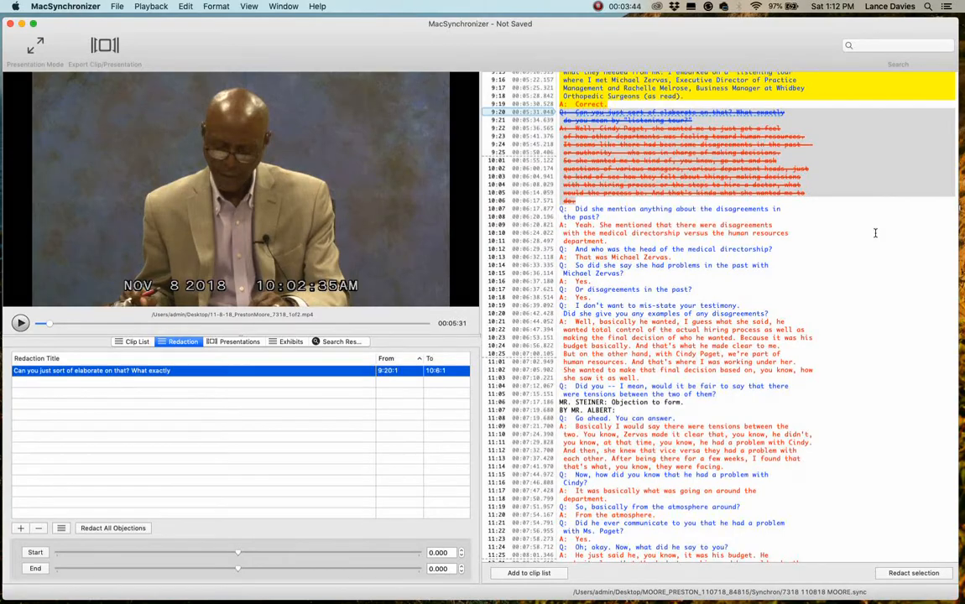
scroll(875, 231, "up", 2)
scroll(875, 233, "up", 8)
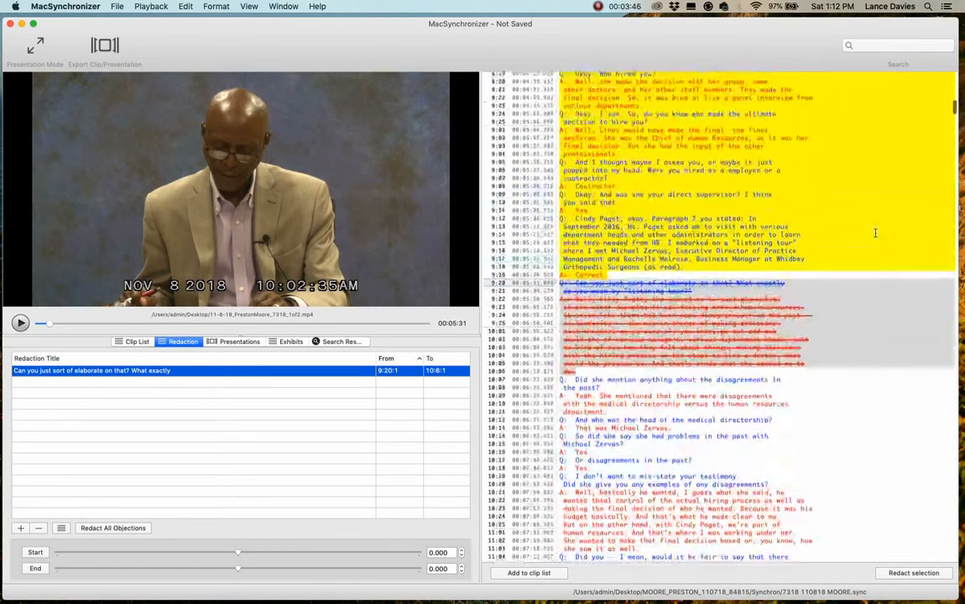
scroll(874, 234, "down", 15)
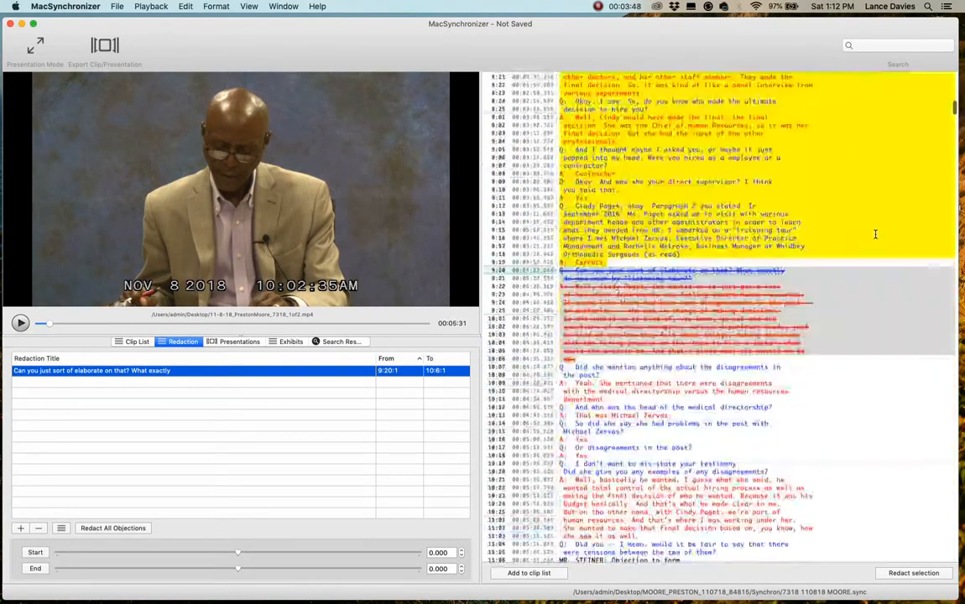
scroll(875, 234, "up", 12)
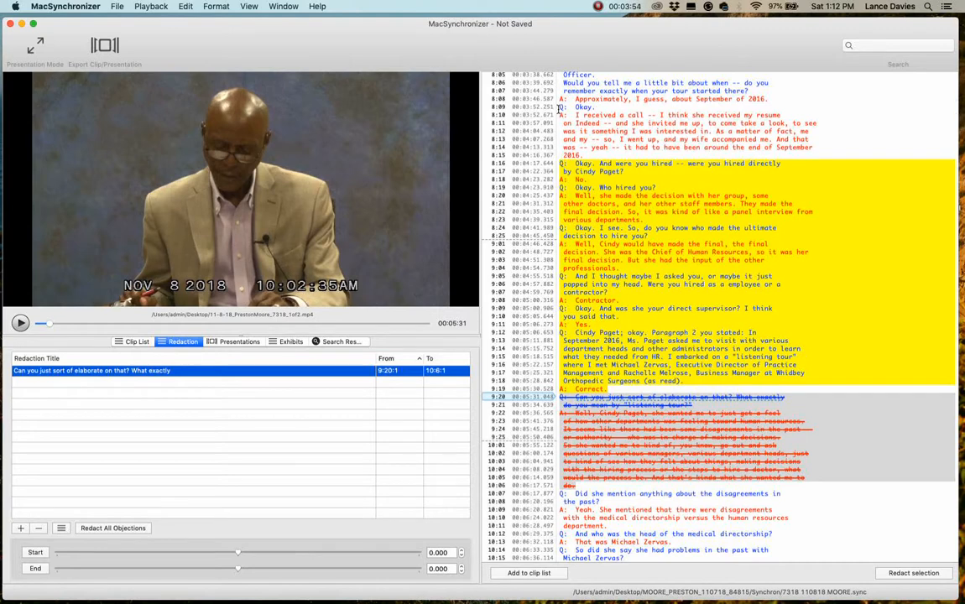
left_click_drag(558, 107, 835, 544)
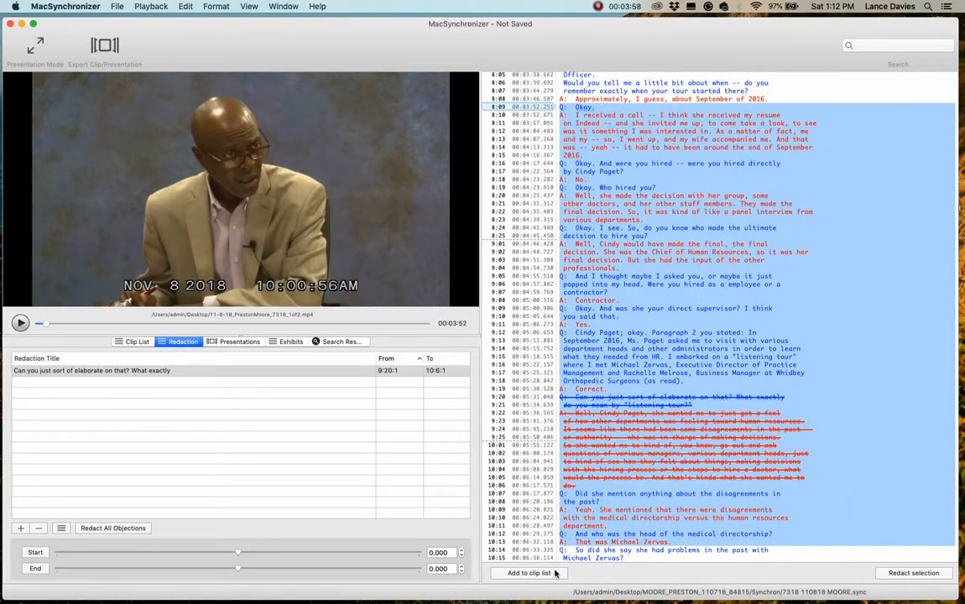
left_click(554, 573)
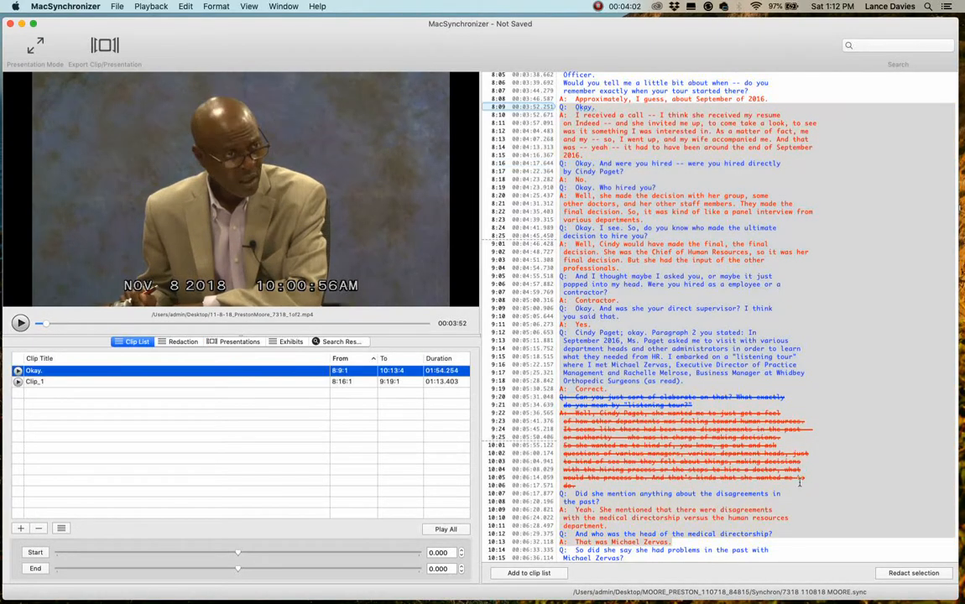
scroll(799, 481, "down", 4)
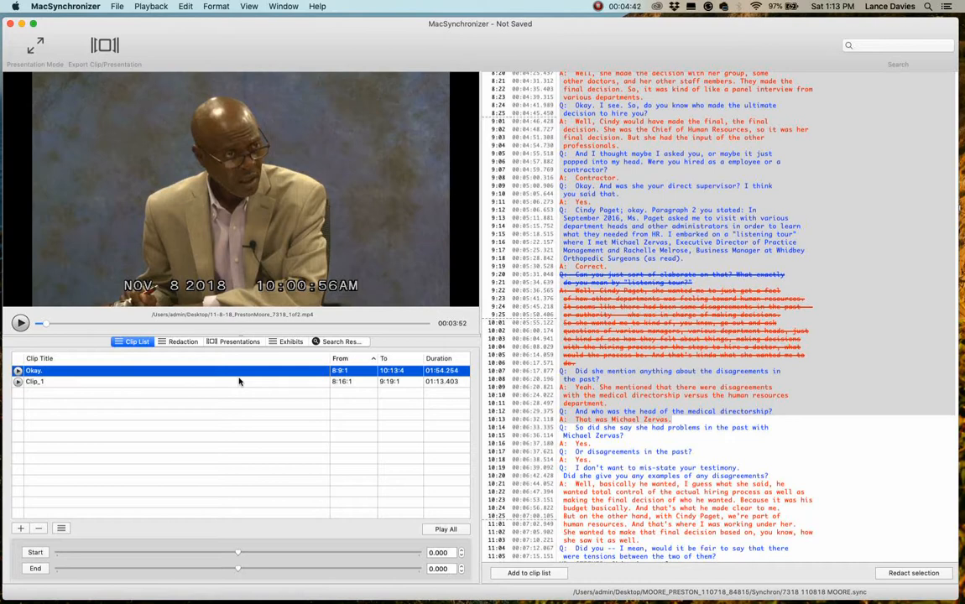
Create a new presentation containing Clip_1
left_click(192, 343)
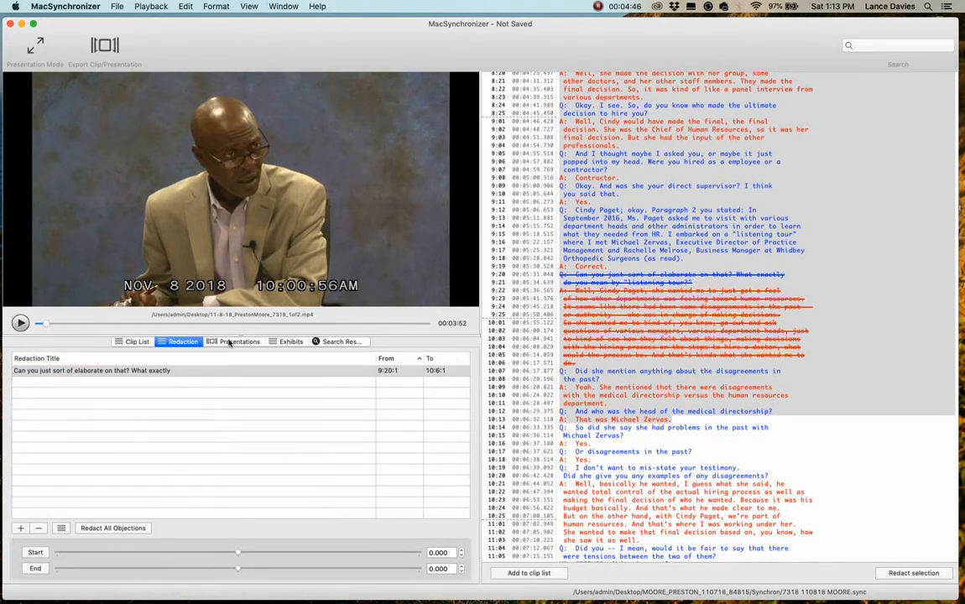
left_click(229, 343)
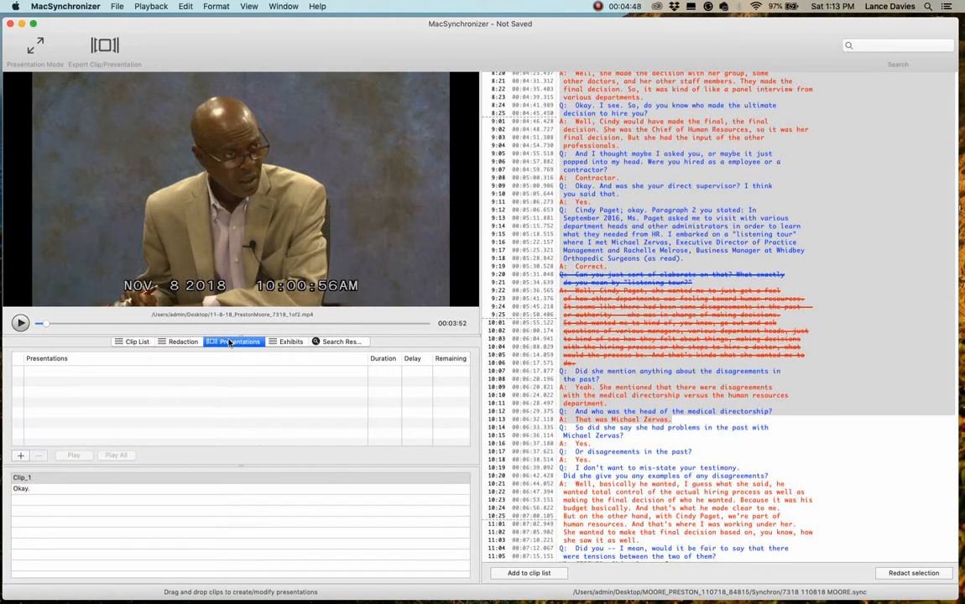
left_click(61, 480)
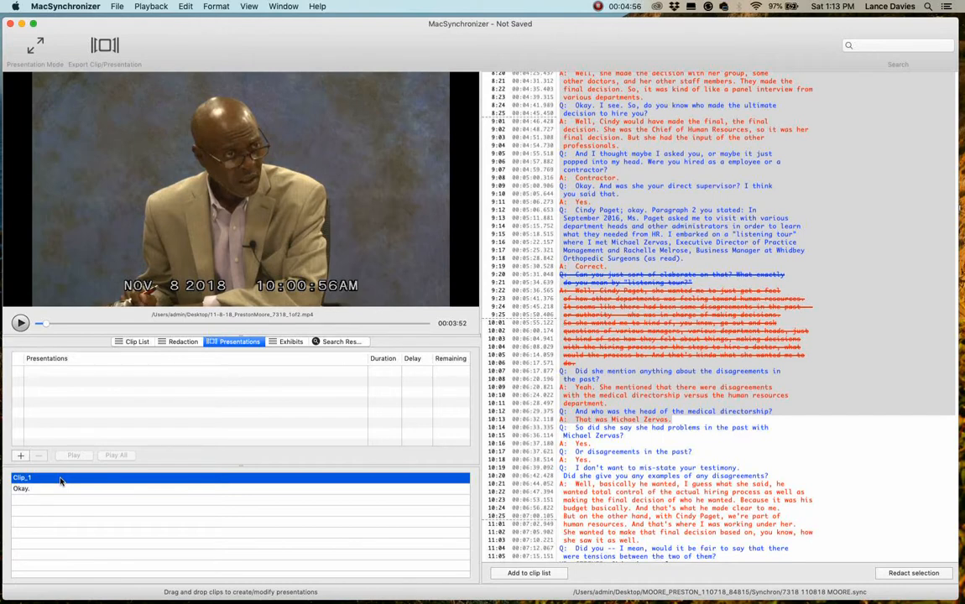
left_click_drag(60, 480, 71, 381)
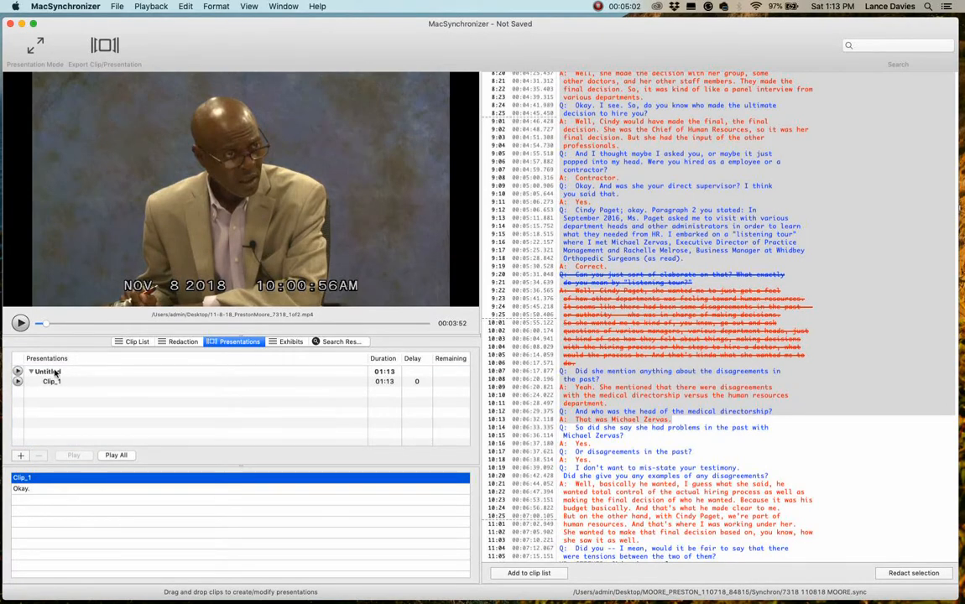
Rename the untitled presentation as Pres_1
left_click(56, 373)
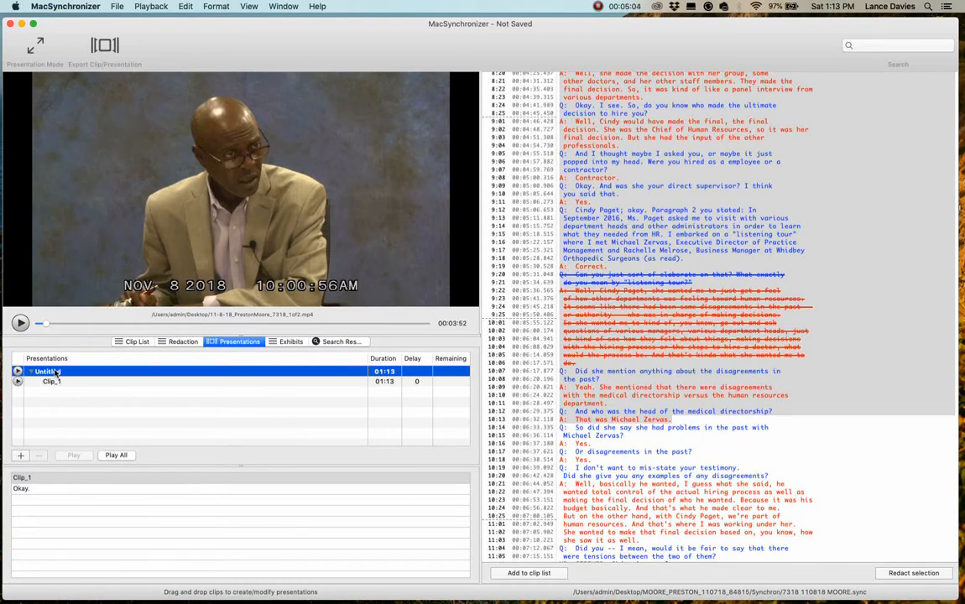
left_click(55, 372)
type("P")
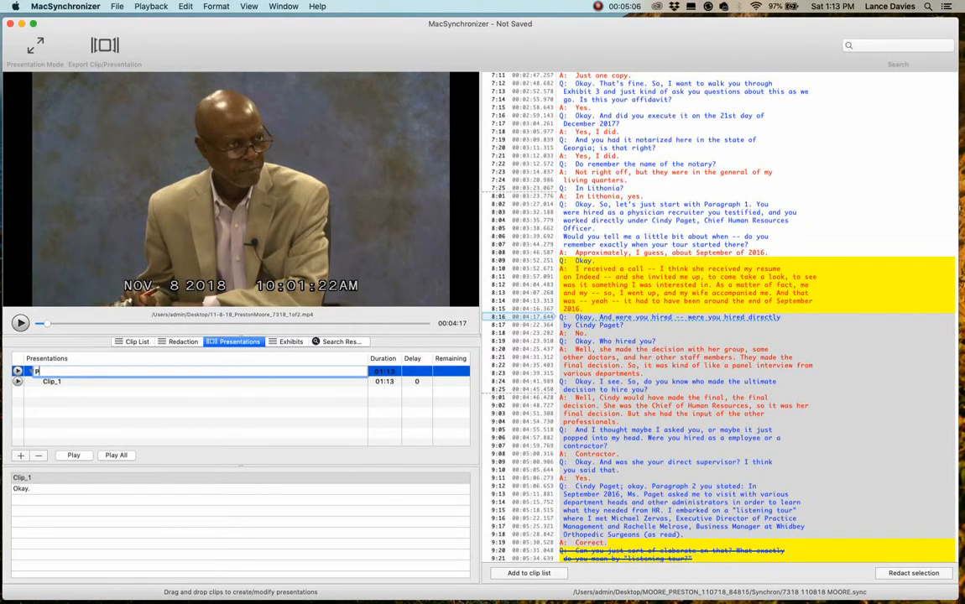
type("res_1")
key("Return")
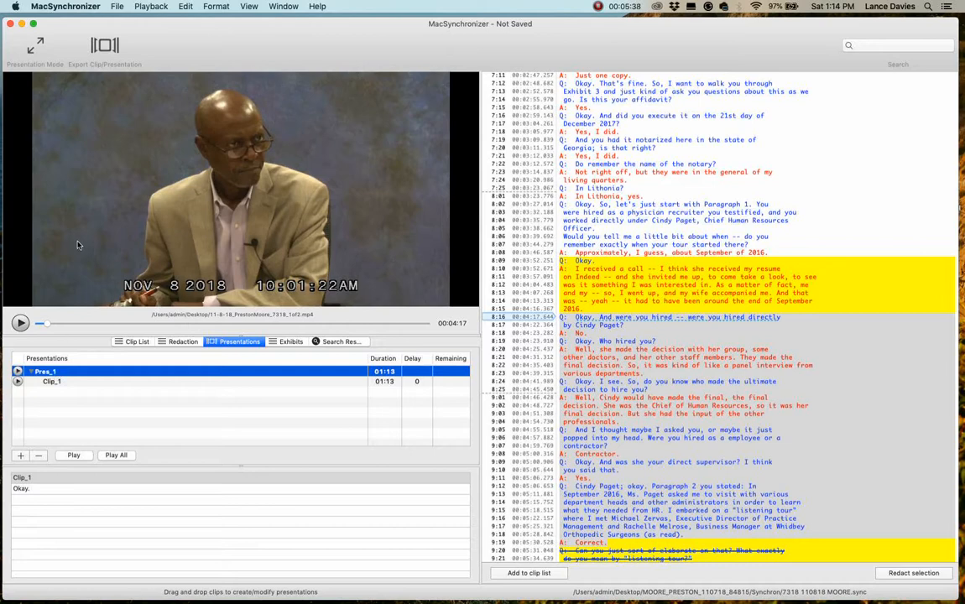
Preview Pres_1 in full-screen presentation mode with its subtitles, and return to the editing window
left_click(34, 43)
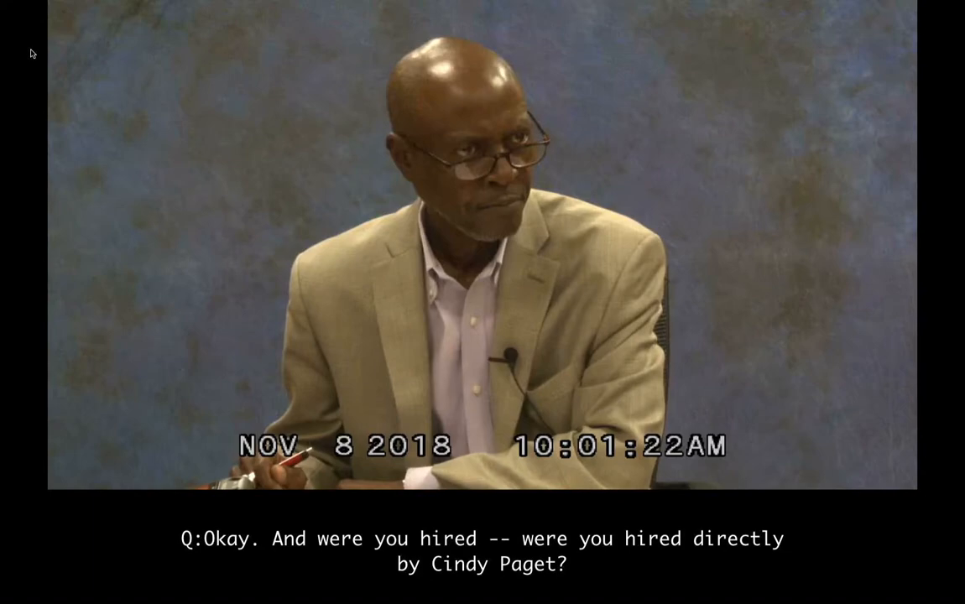
key("Escape")
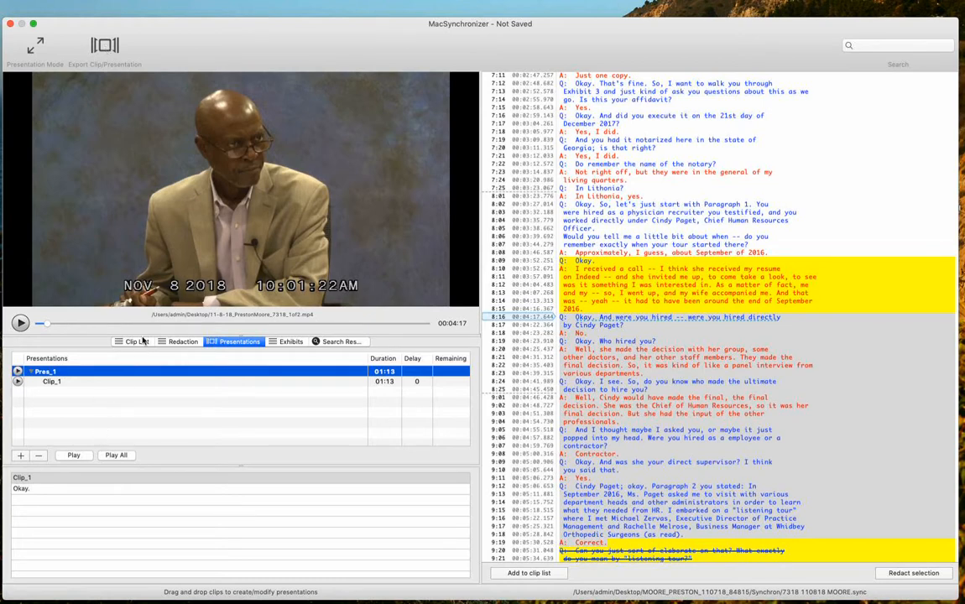
Examine the export settings for Clip_1, including the subtitle position, subtitle format and output format choices, and close them without exporting
left_click(106, 54)
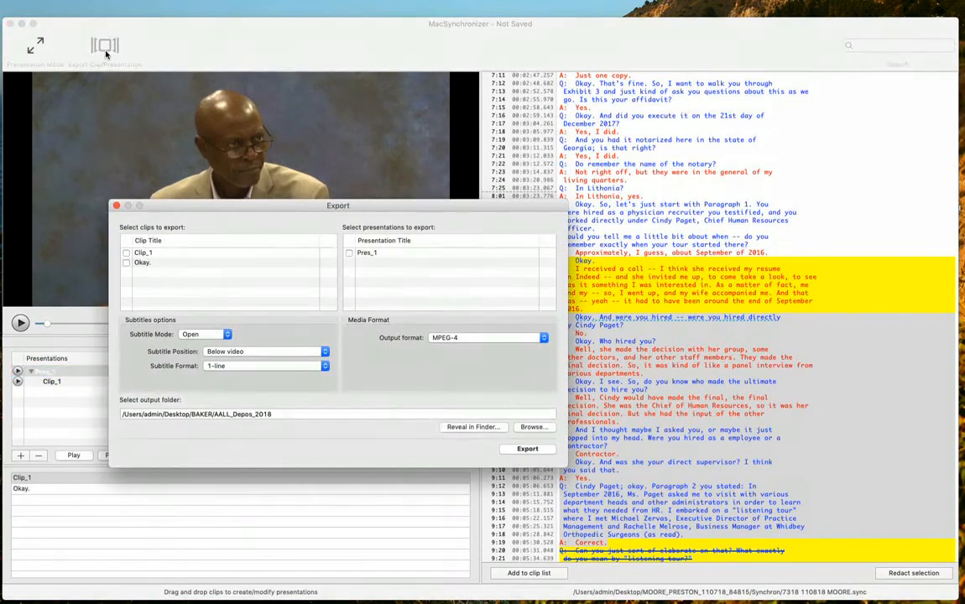
left_click(126, 255)
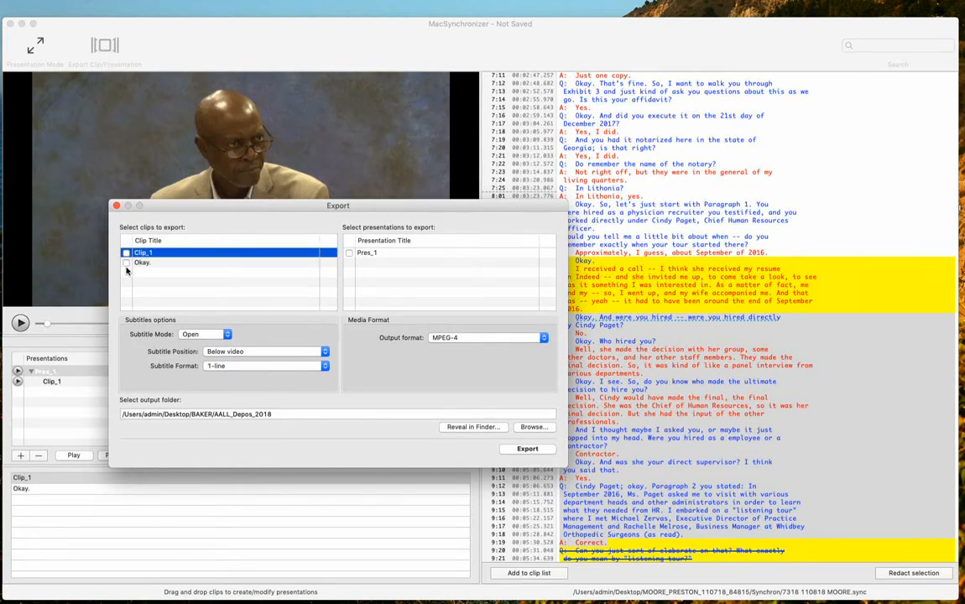
left_click(127, 253)
left_click(238, 352)
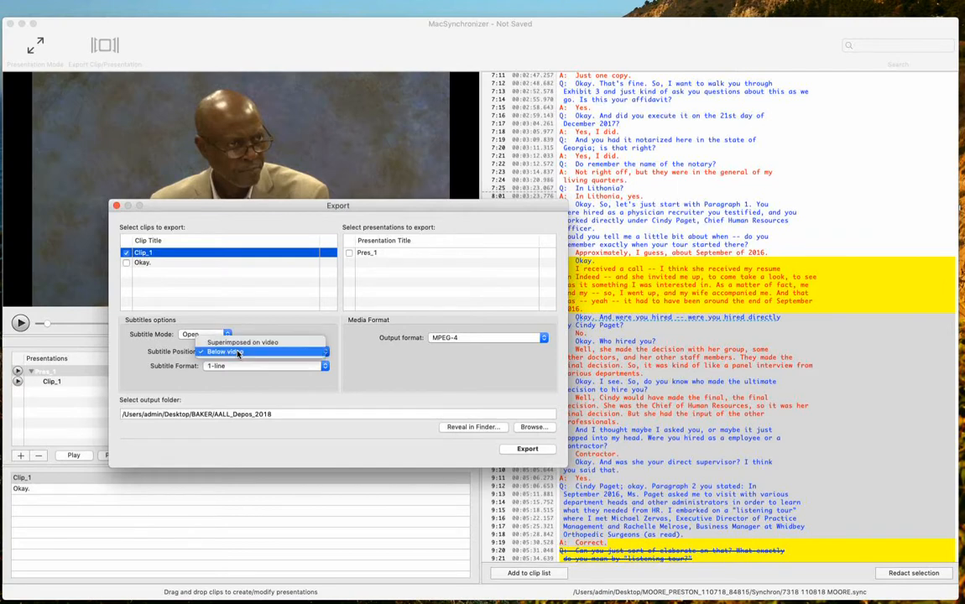
left_click(237, 352)
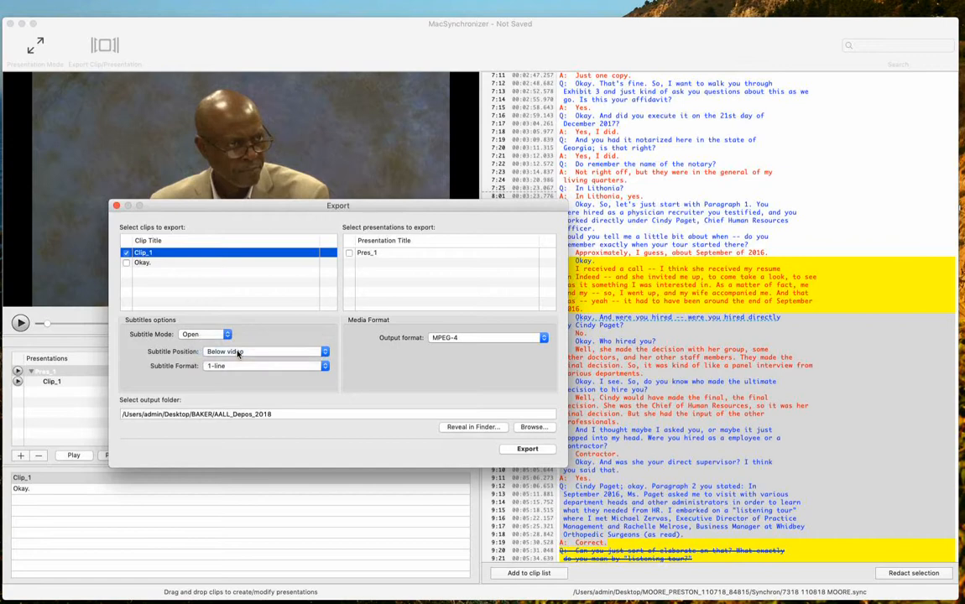
left_click(241, 367)
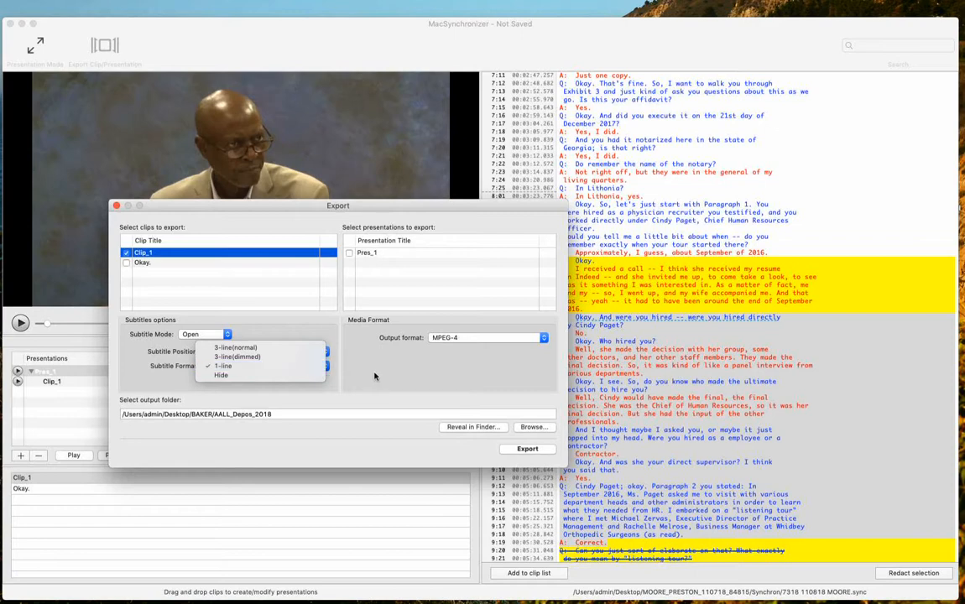
left_click(241, 366)
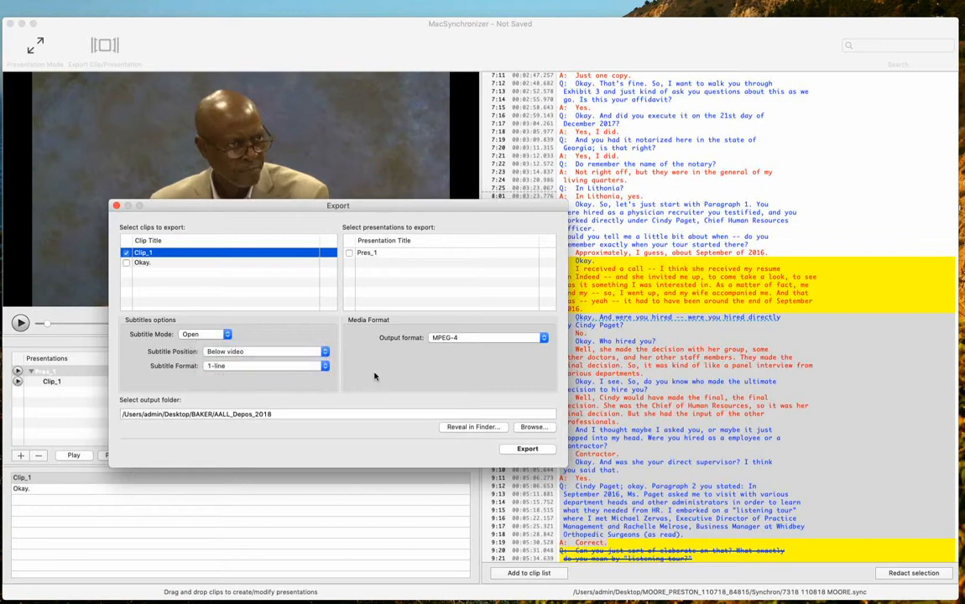
left_click(462, 339)
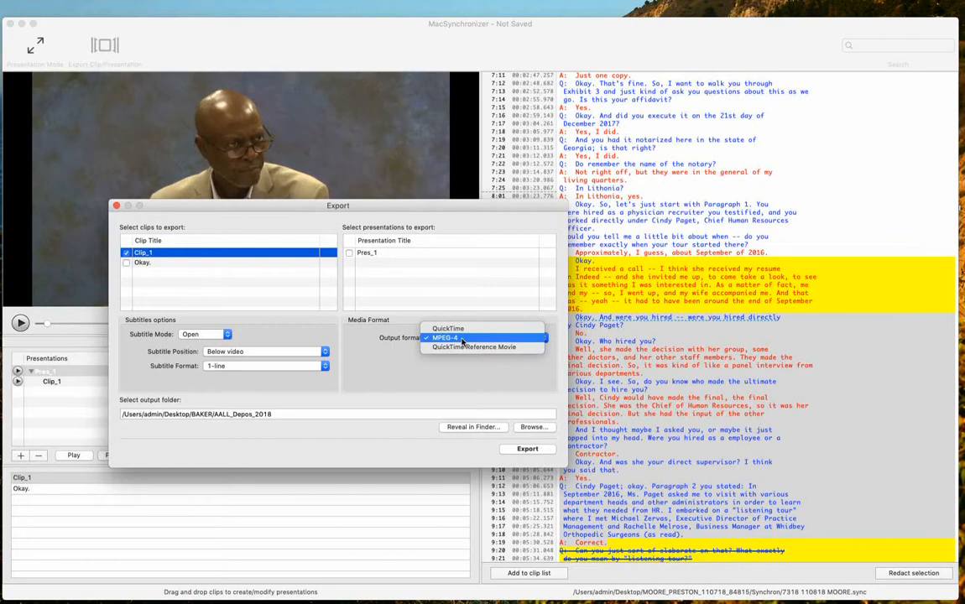
left_click(473, 370)
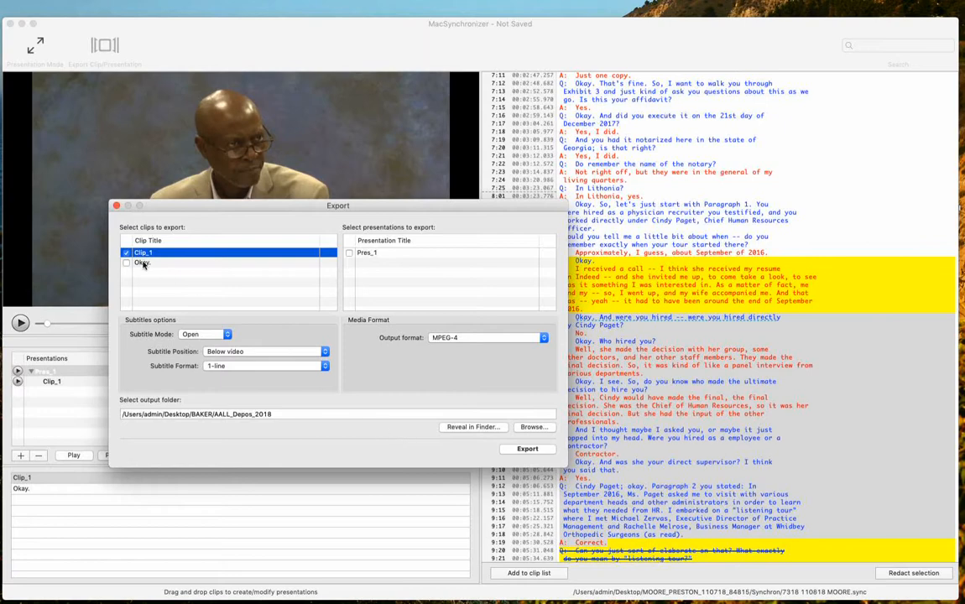
left_click(117, 206)
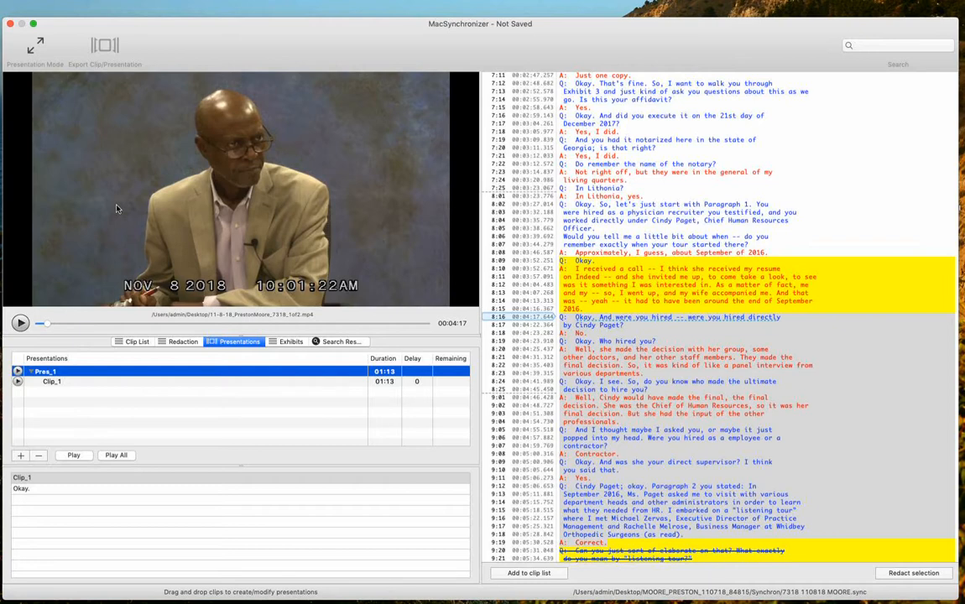